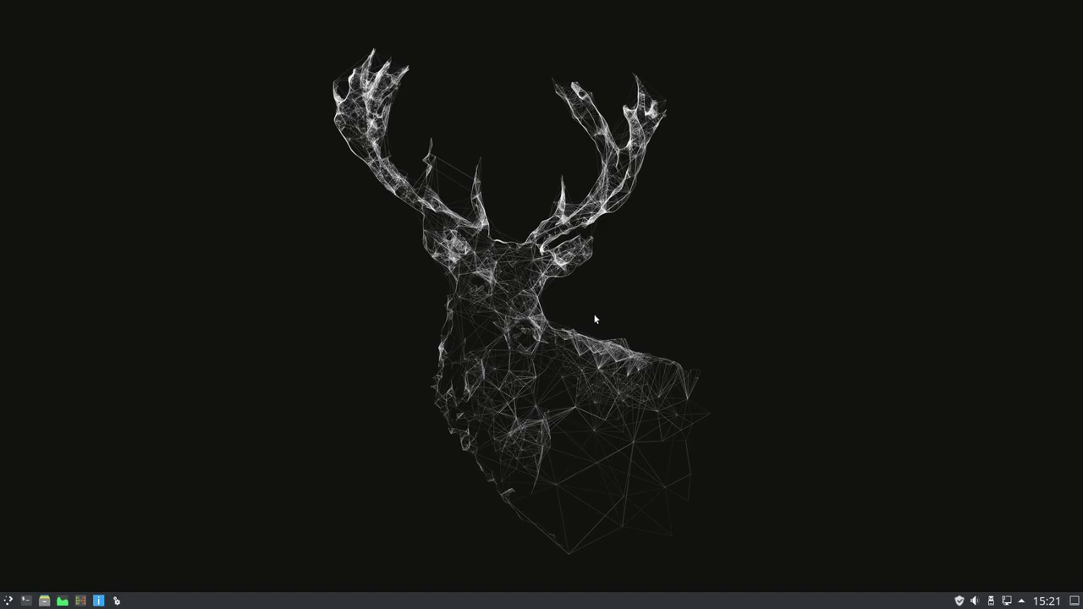
Set the desktop wallpaper to image 50.
key("ctrl+F12")
left_click(622, 10)
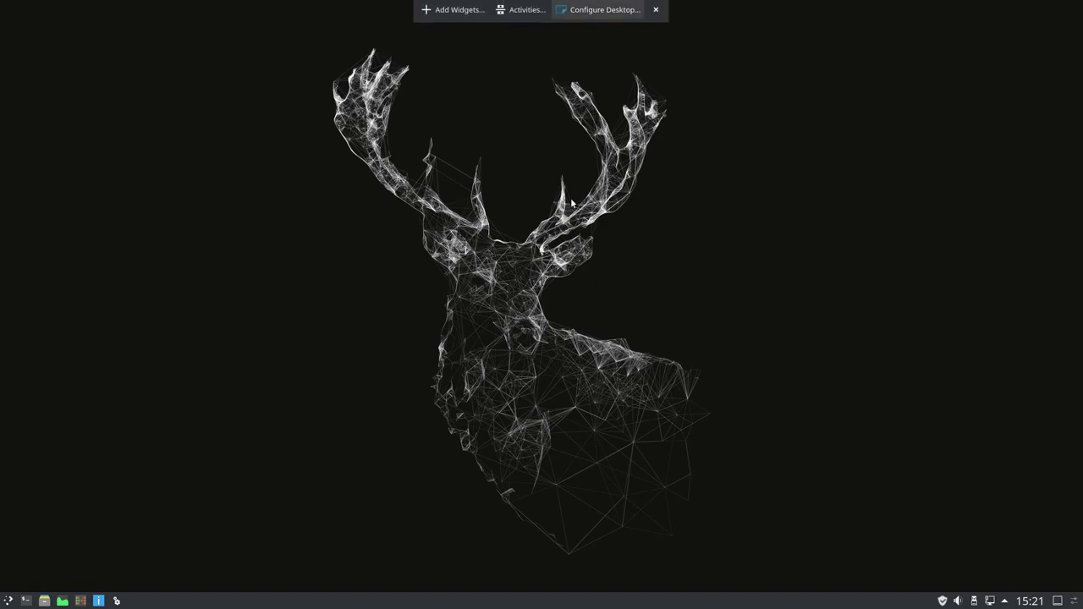
left_click_drag(827, 228, 826, 428)
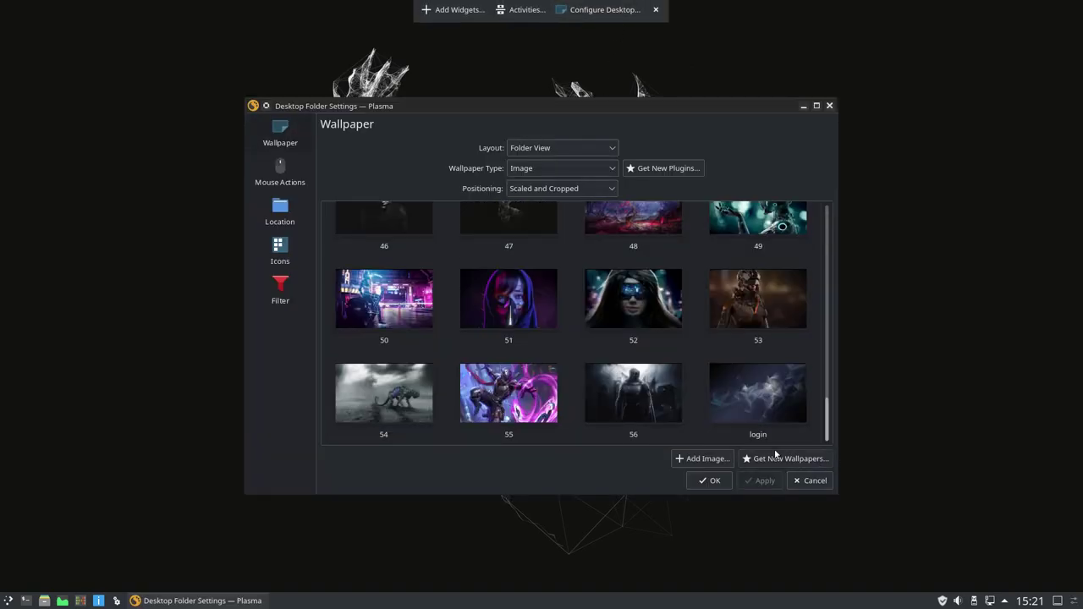
left_click(341, 298)
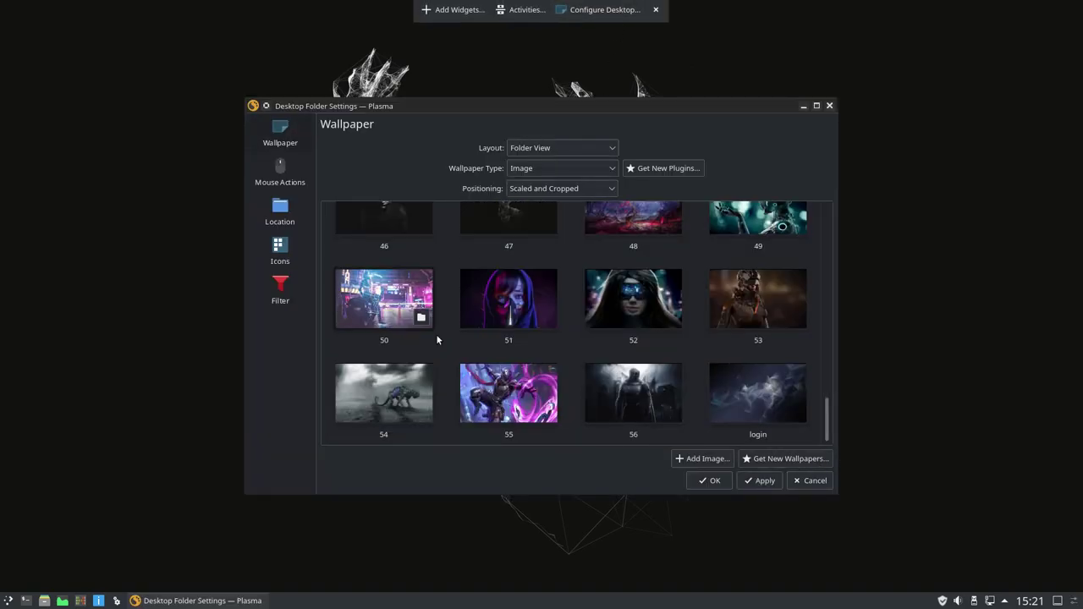
left_click(709, 480)
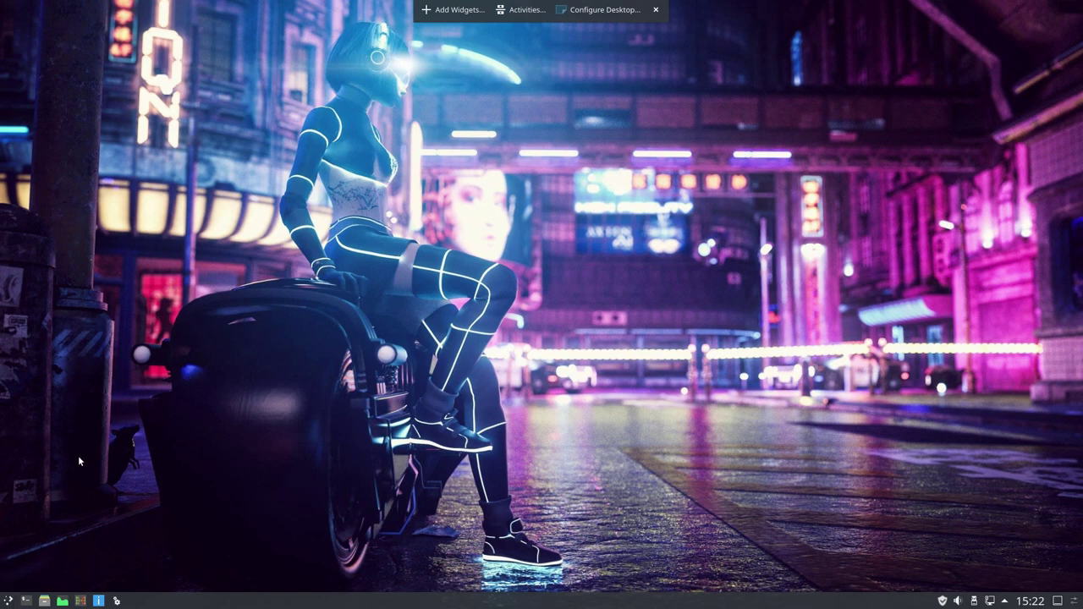
View the application launcher and the System Settings window against the current wallpaper, closing each one.
left_click(8, 601)
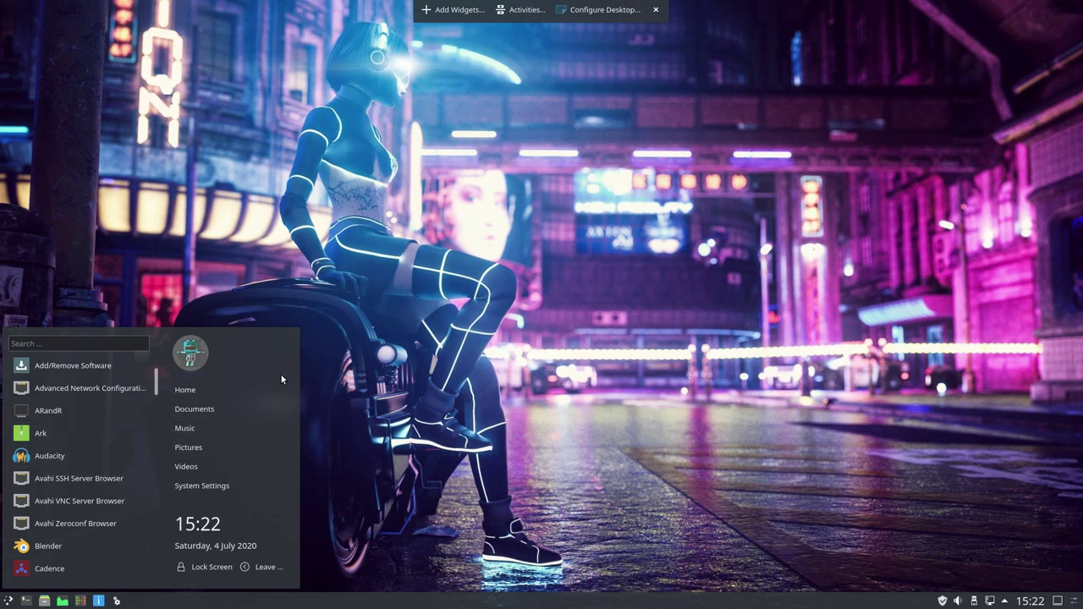
left_click(398, 457)
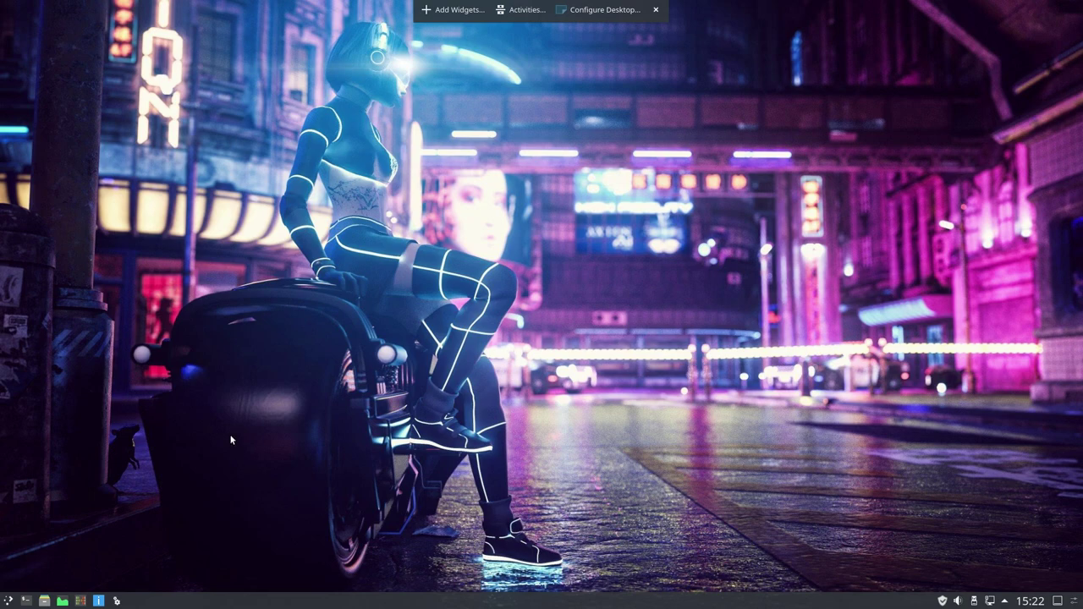
left_click(117, 602)
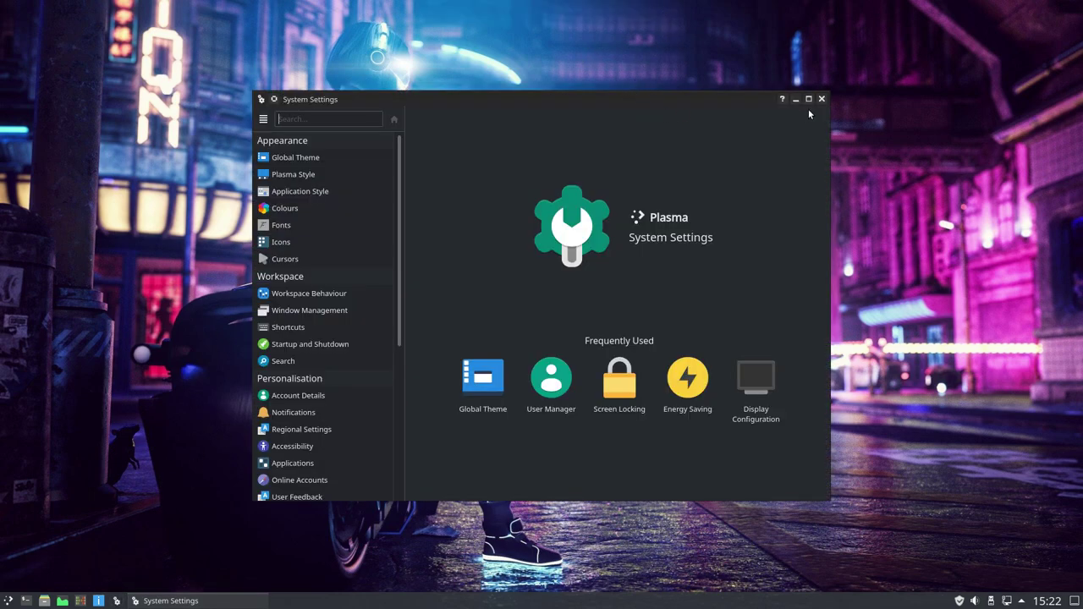
left_click(821, 99)
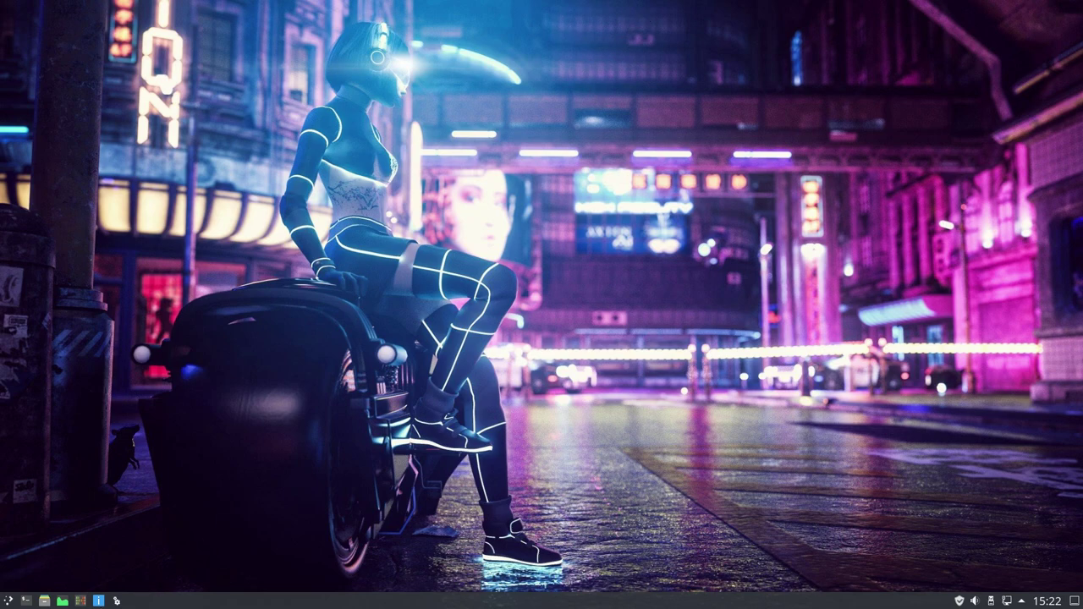
Start a new window rule in the Window Management section of System Settings.
left_click(117, 602)
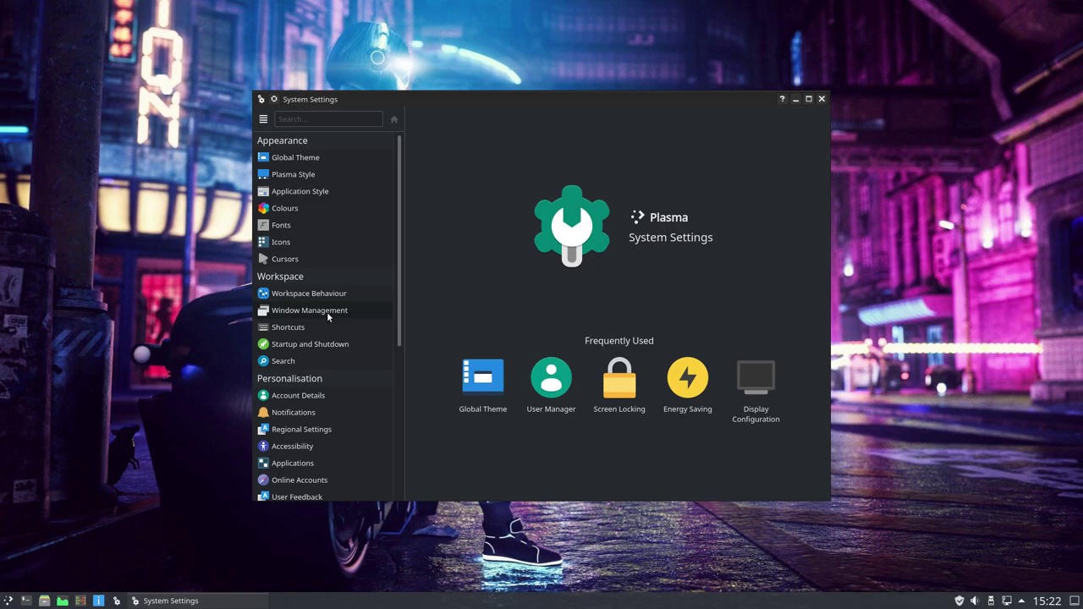
left_click(327, 314)
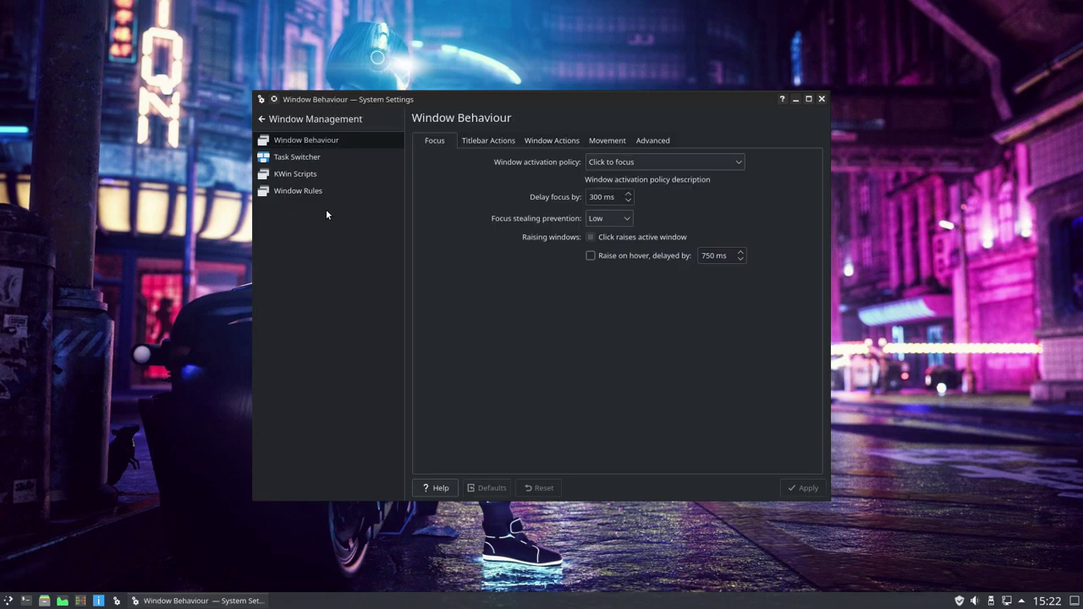
left_click(330, 191)
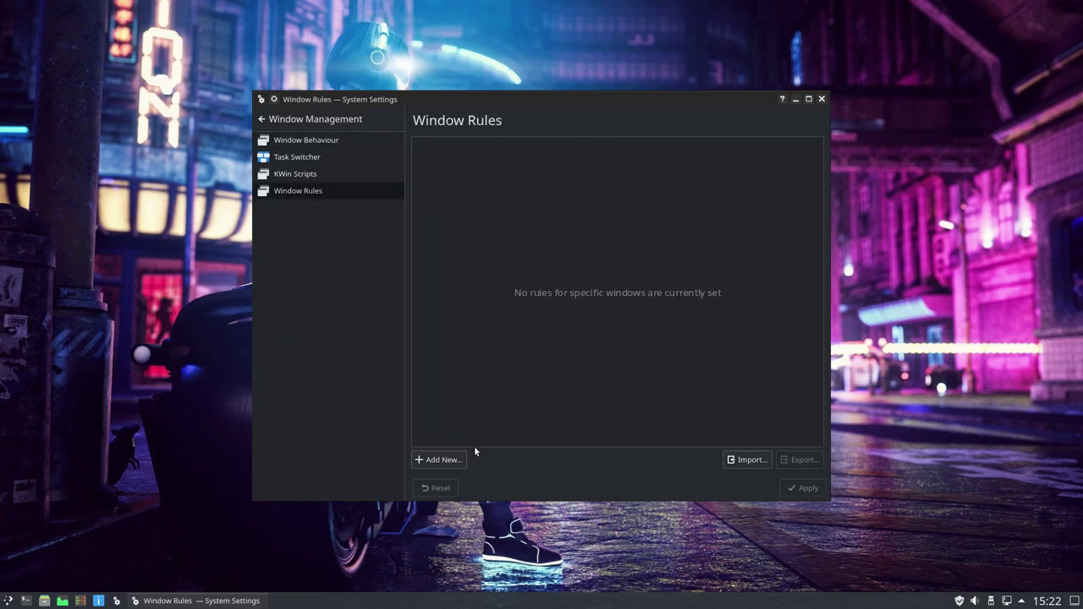
left_click(444, 459)
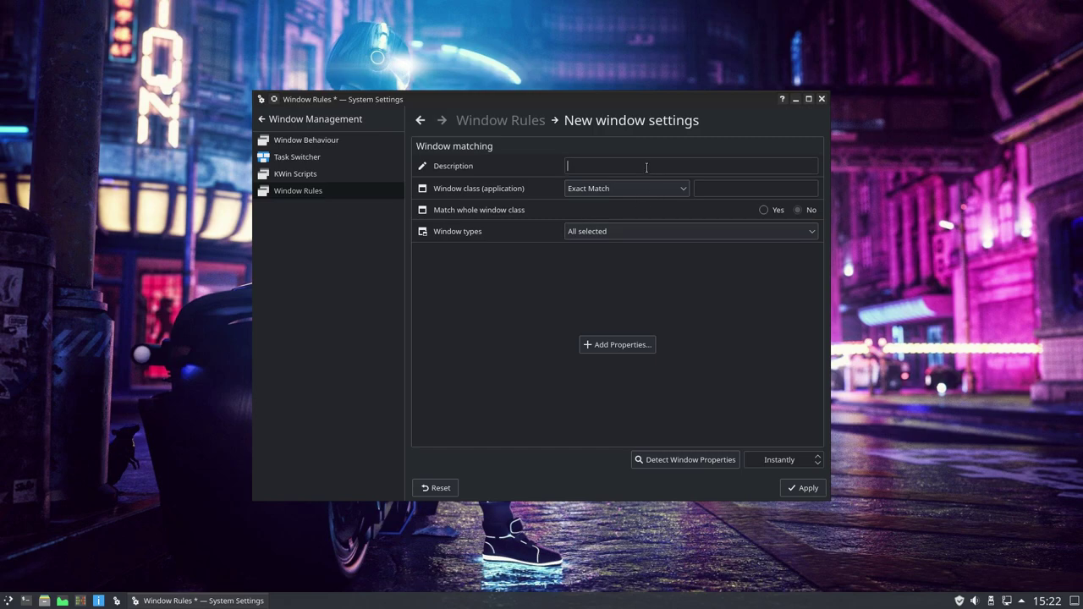
Describe the rule as "Panel Transparency" and set its window class to plasmashell.
type("Panel T")
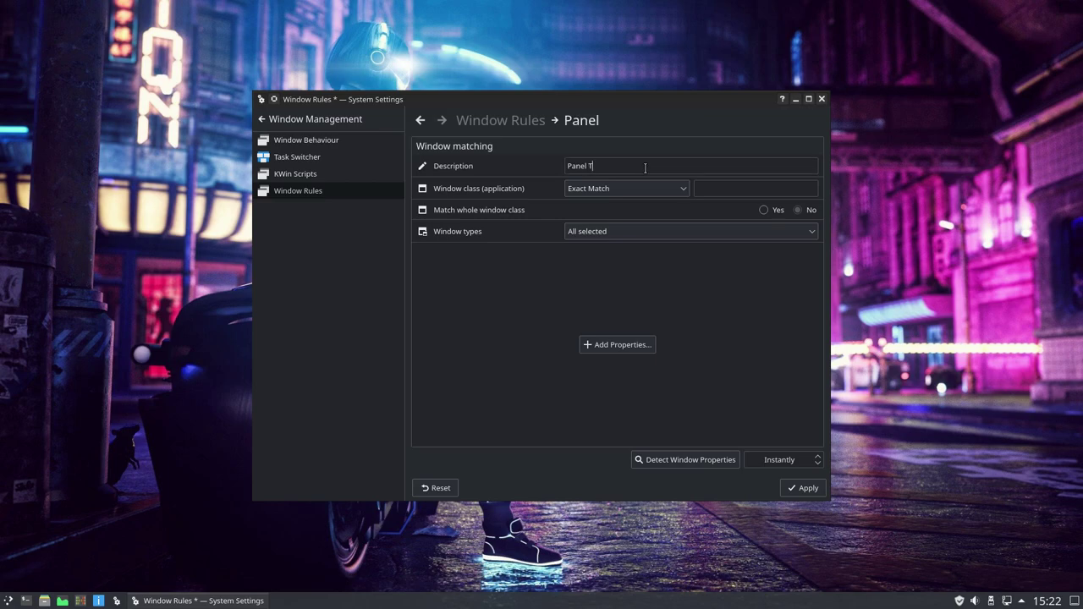
type("ransparency")
key("Tab")
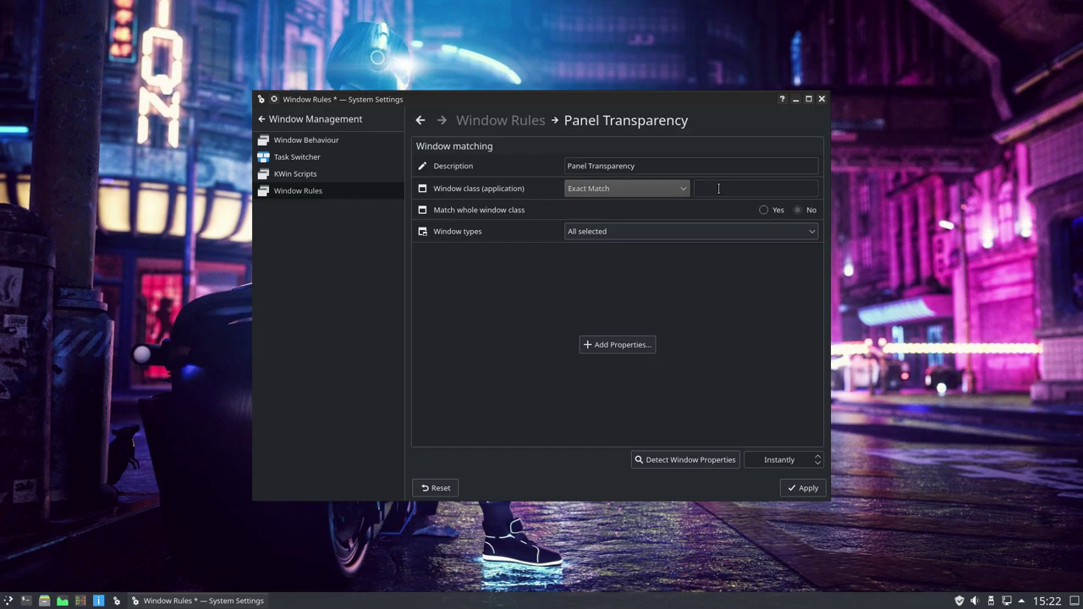
left_click(719, 189)
type("plasmashell")
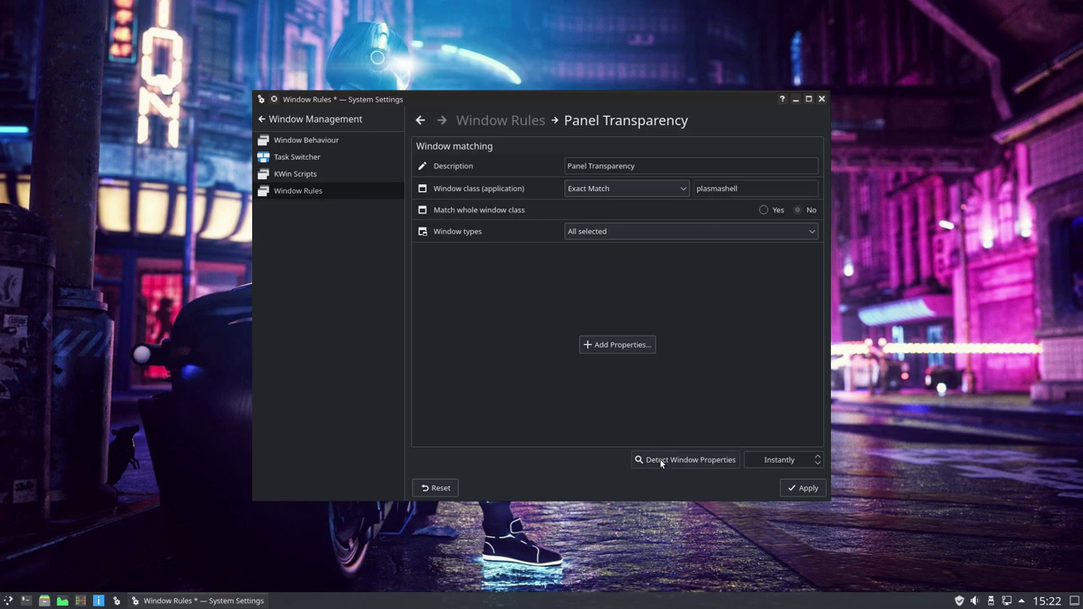
Detect the desktop panel's window properties to inspect its class and window type, and close the results.
left_click(682, 464)
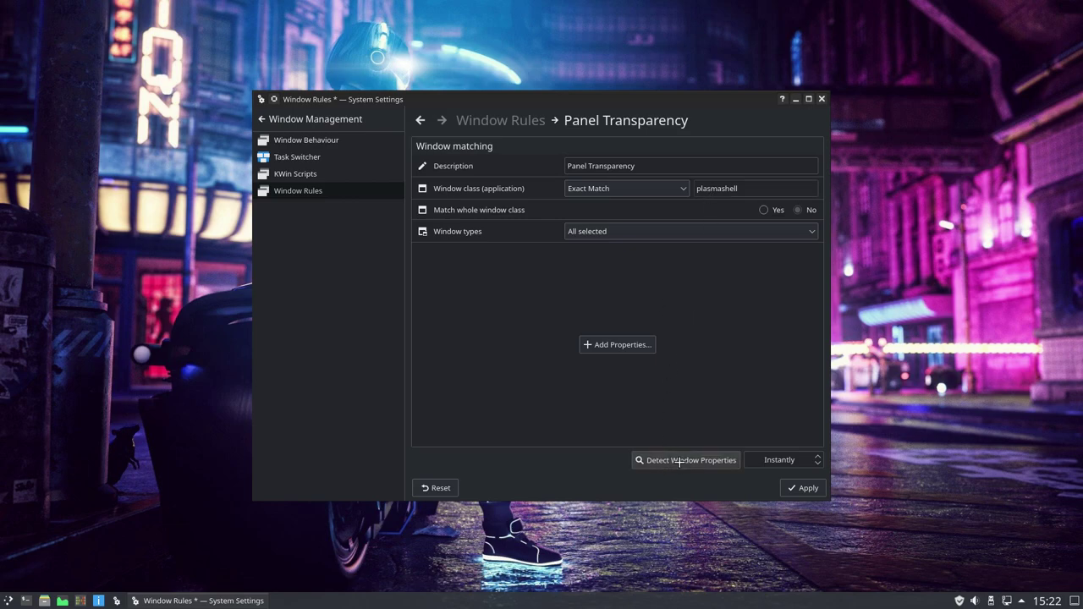
left_click(639, 602)
left_click(735, 235)
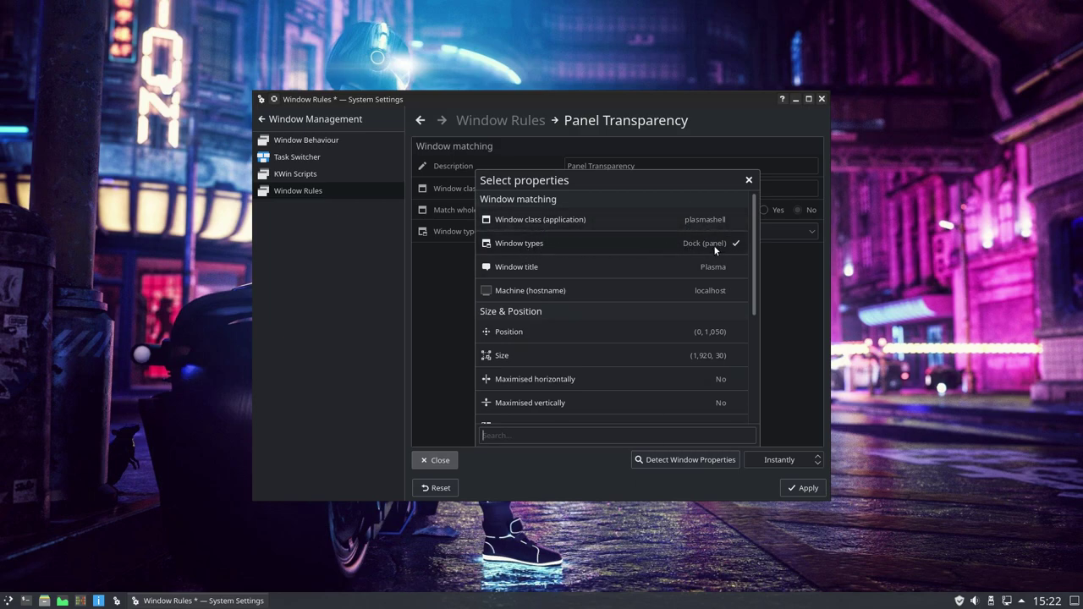
left_click(748, 181)
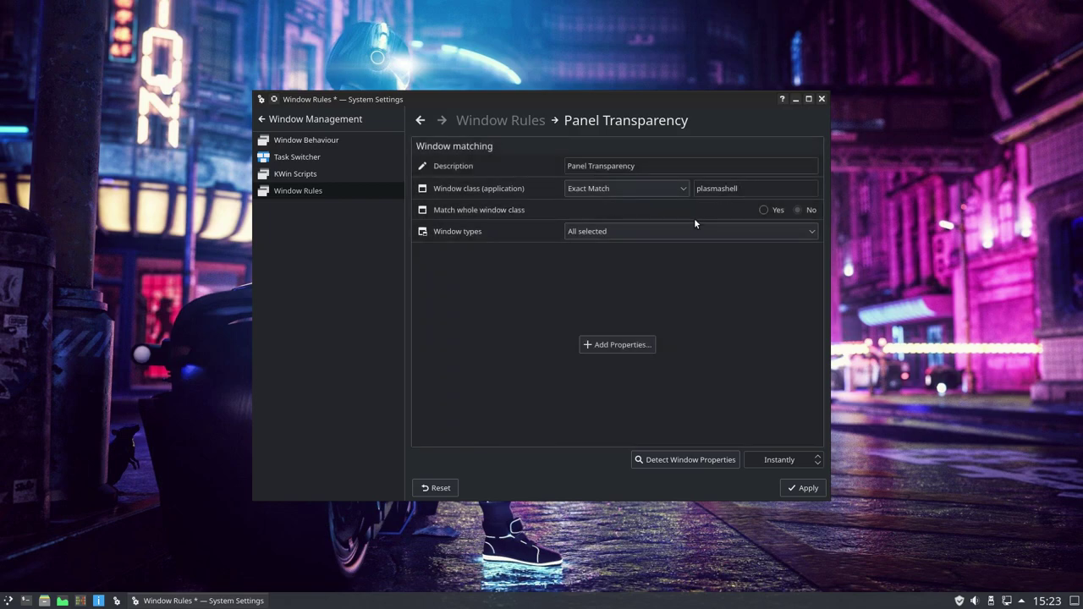
Restrict the rule's window types to Dock (panel) only by deselecting every other type.
left_click(626, 233)
left_click(622, 249)
left_click(622, 265)
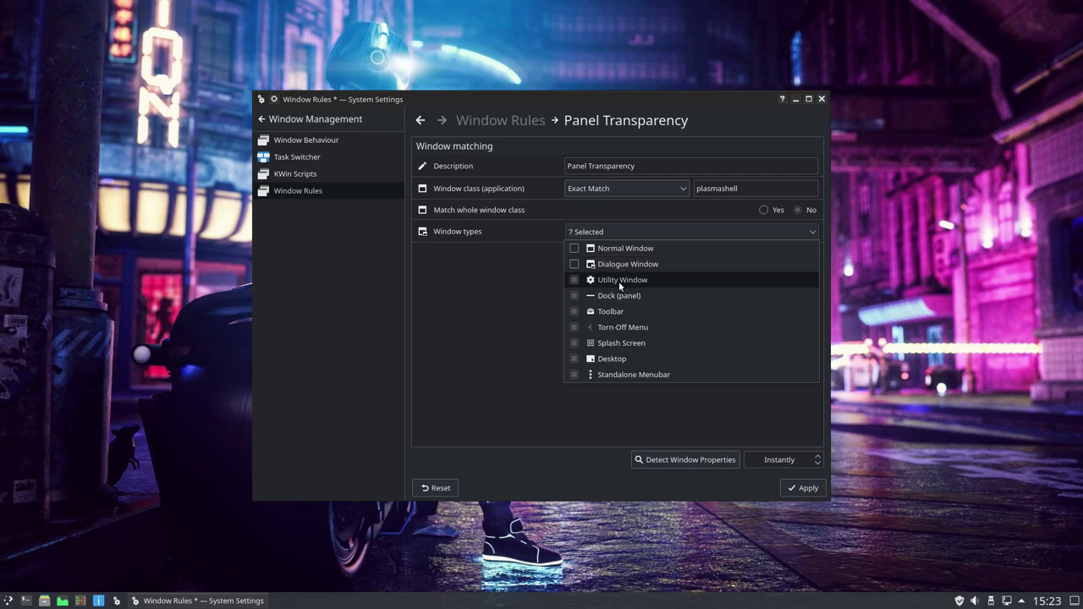
left_click(619, 281)
left_click(614, 312)
left_click(613, 328)
left_click(610, 343)
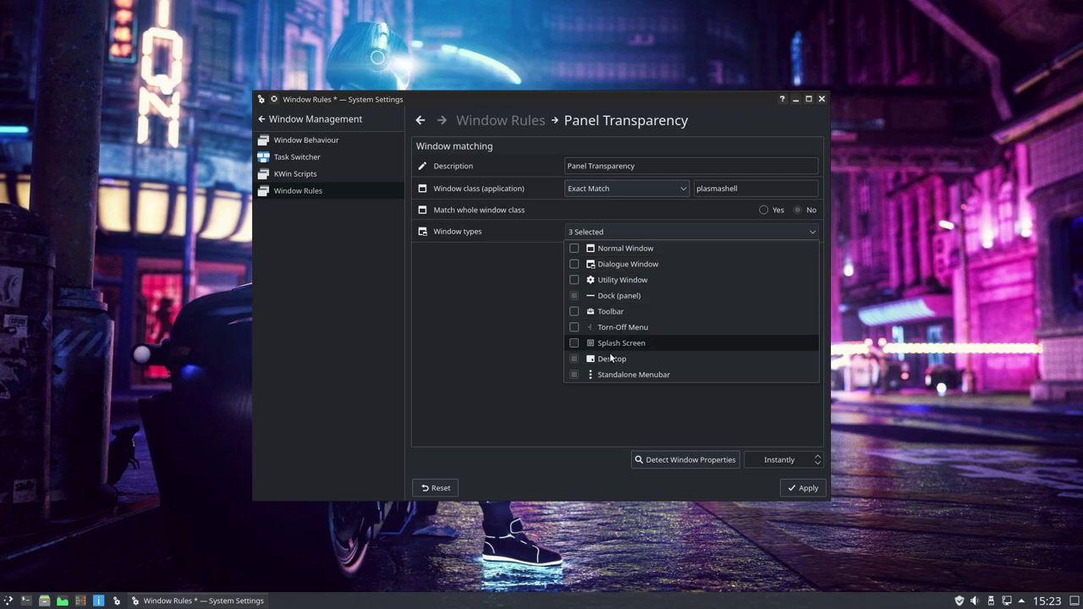
left_click(608, 375)
left_click(610, 358)
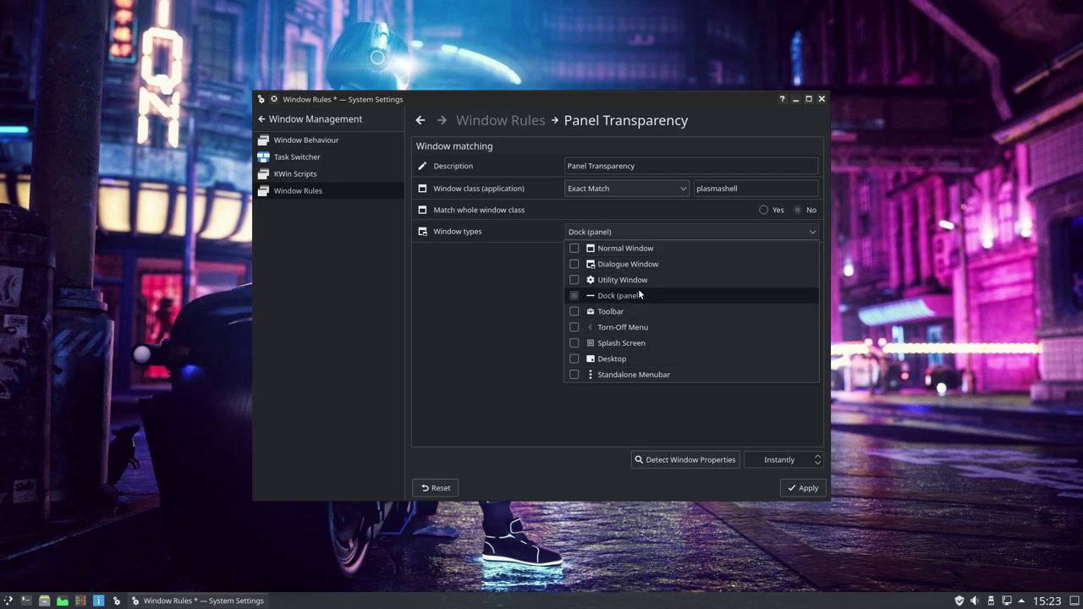
left_click(543, 232)
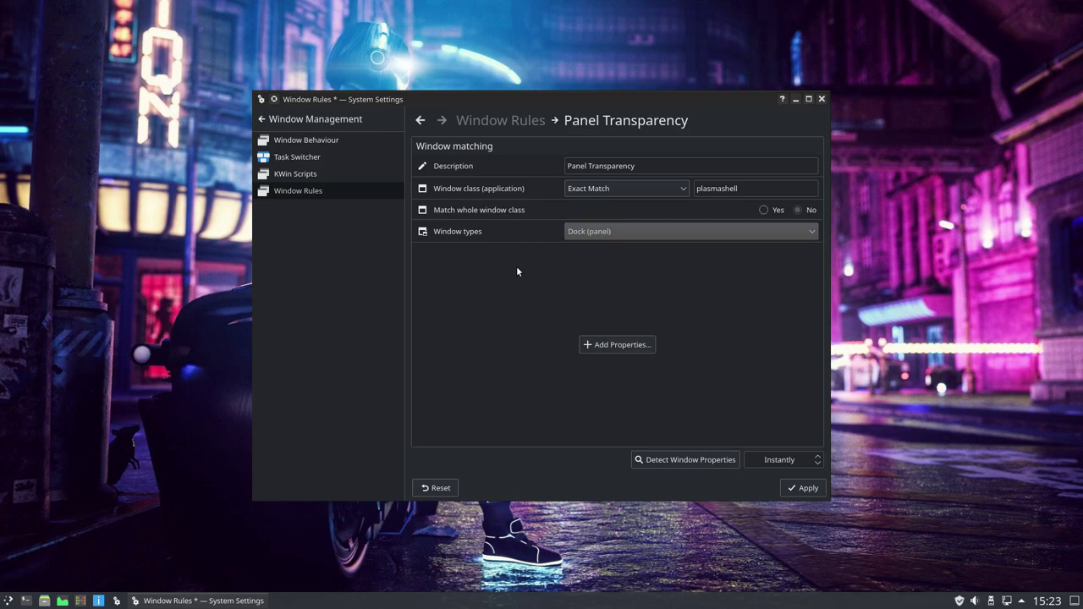
Add the Active opacity and Inactive opacity properties to the Panel Transparency rule.
left_click(625, 345)
left_click_drag(753, 238, 759, 363)
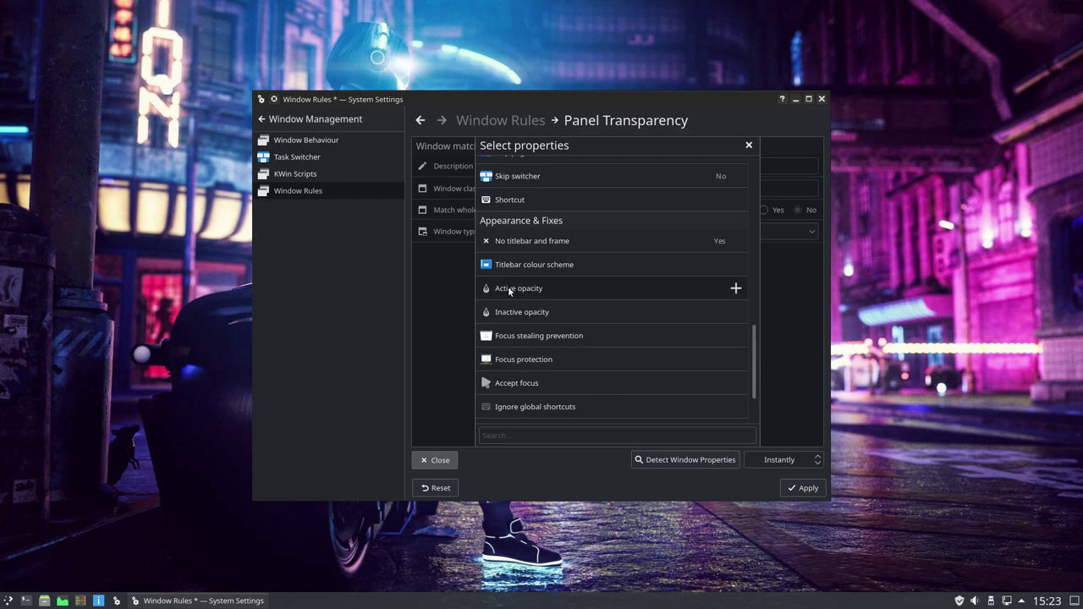
left_click(736, 289)
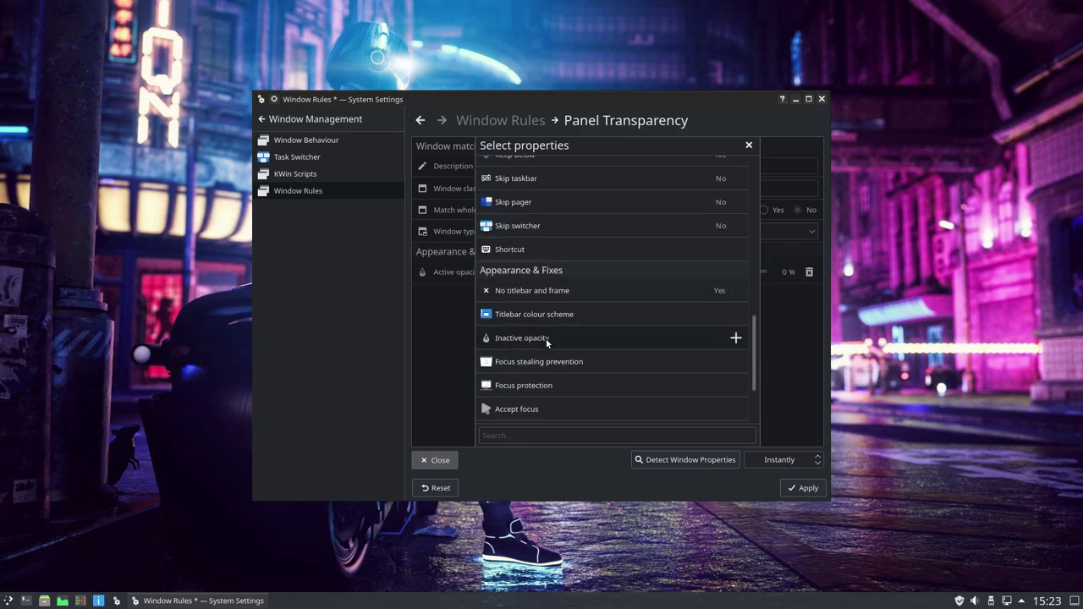
left_click(735, 337)
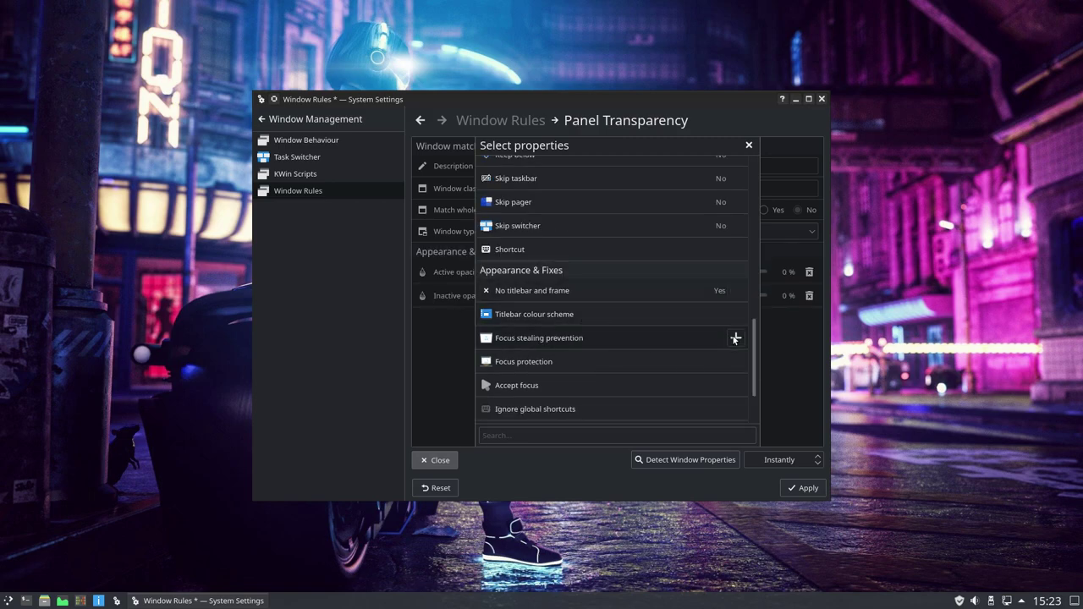
left_click(780, 338)
Set both active and inactive opacity to 65 % and their policies to Force.
left_click_drag(689, 273, 737, 297)
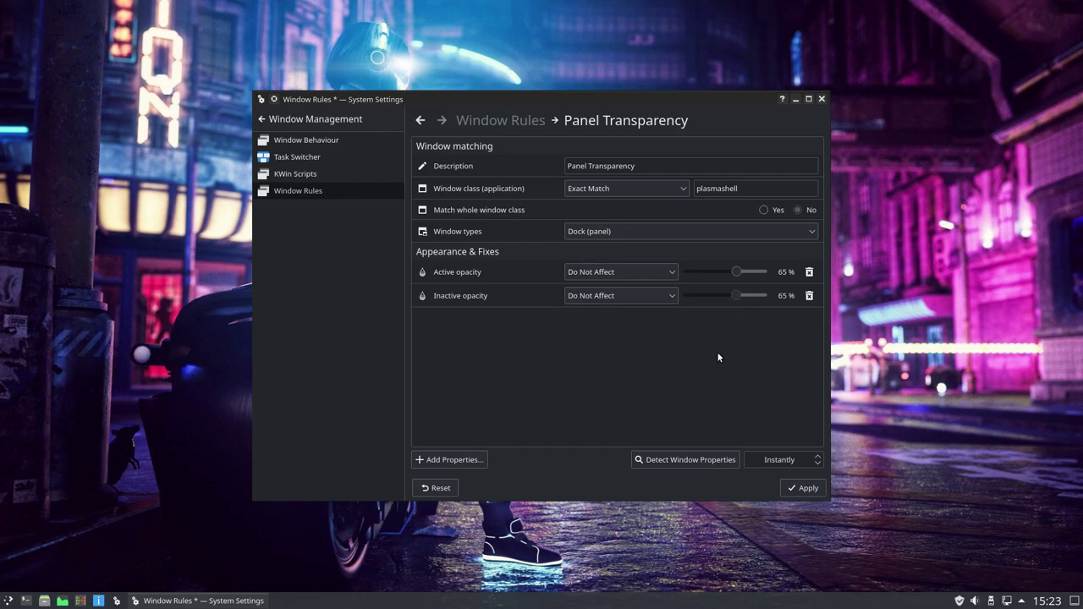
left_click(628, 273)
left_click(614, 302)
left_click(613, 298)
left_click(613, 323)
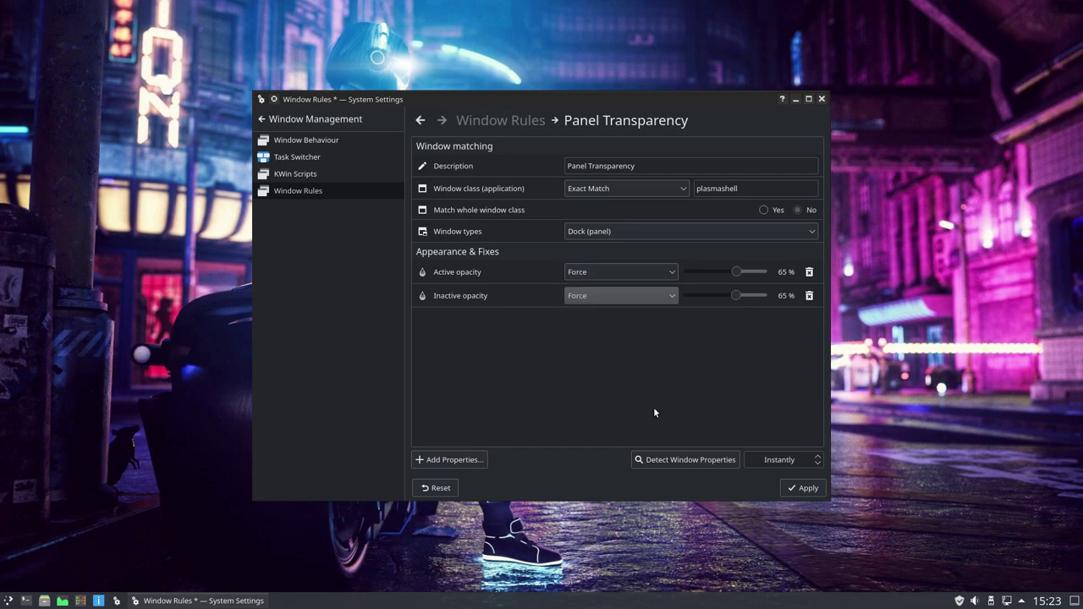
Apply the Panel Transparency rule, return to the rules list and close System Settings.
left_click(819, 491)
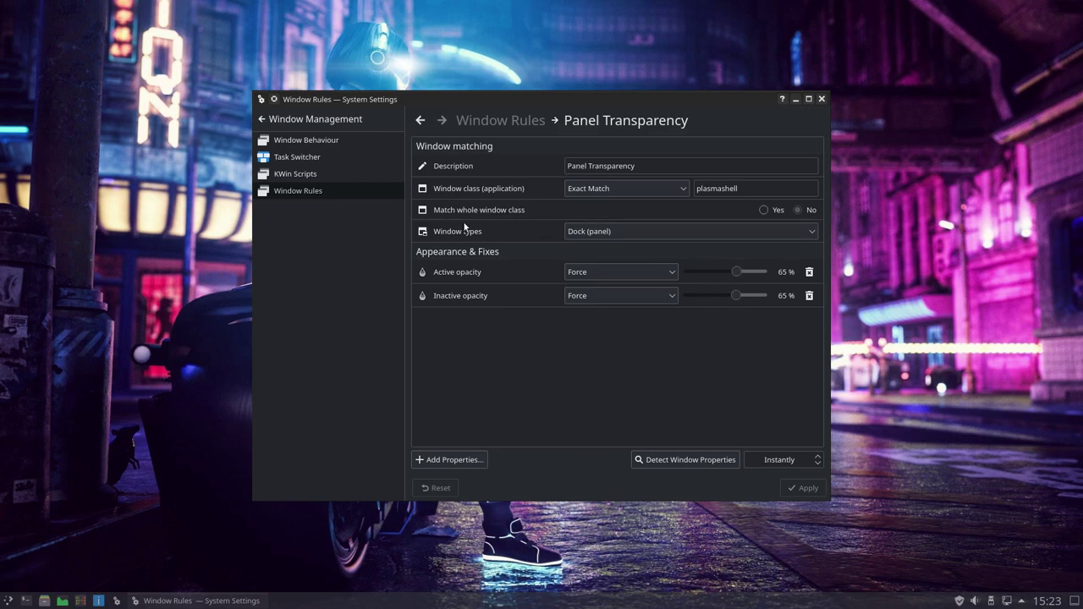
left_click(314, 193)
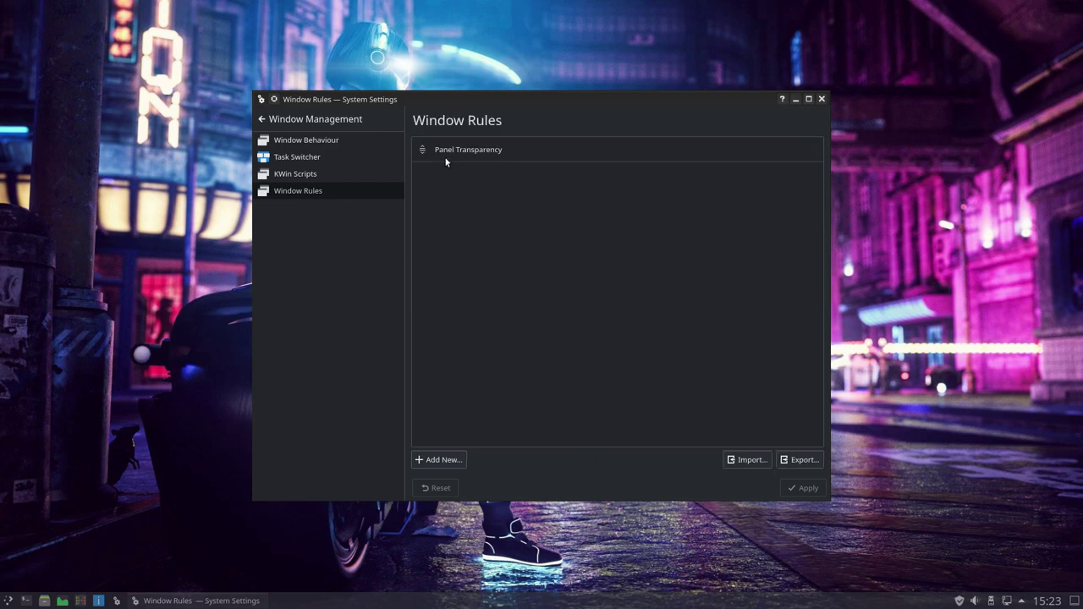
left_click(821, 99)
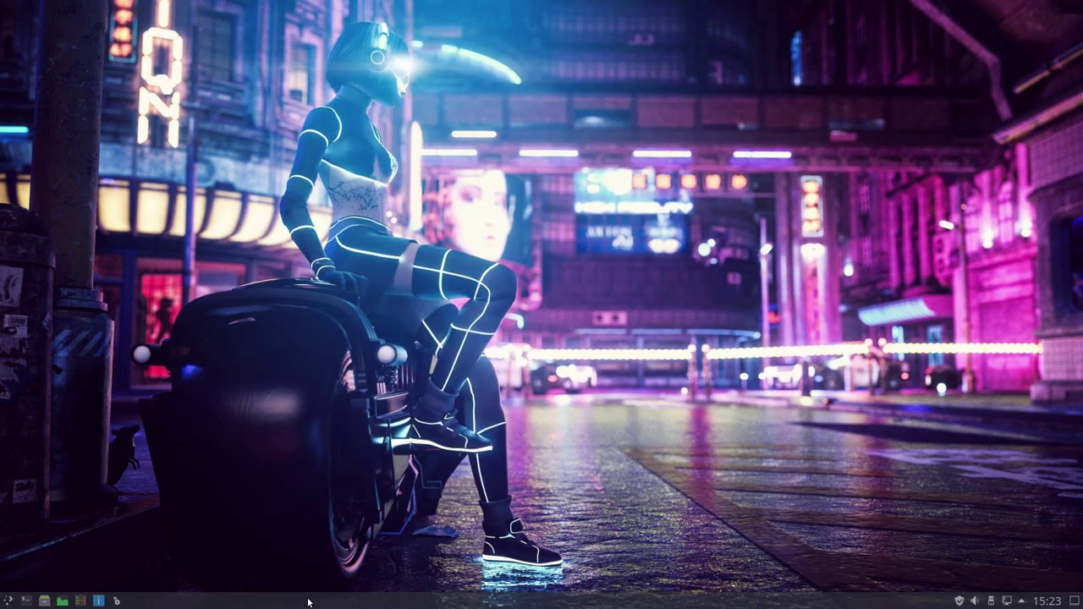
Open the application launcher to compare its look with the panel, and dismiss it.
left_click(10, 600)
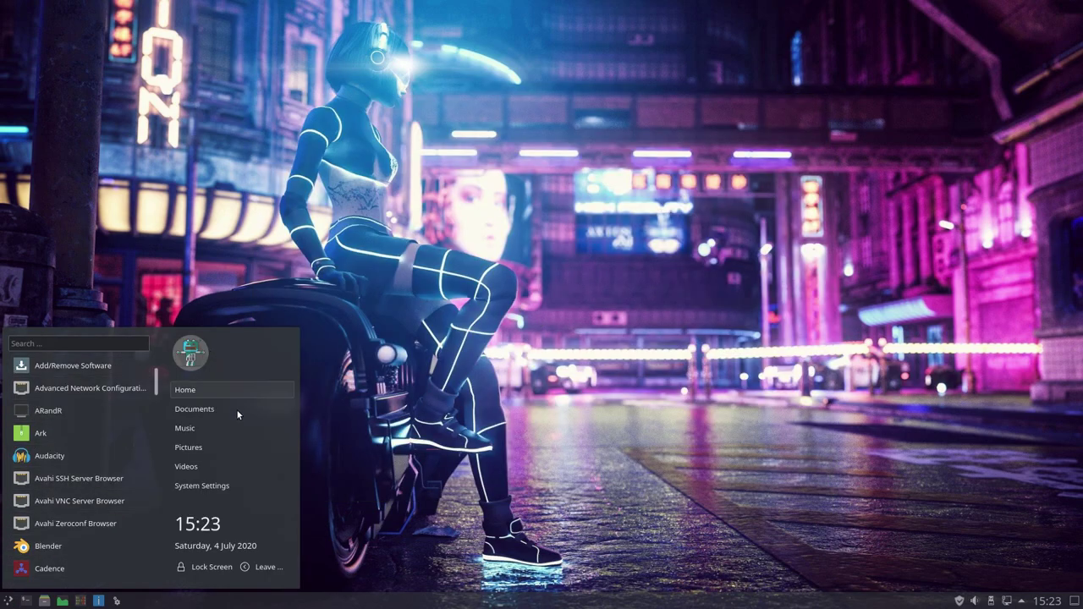
left_click(466, 385)
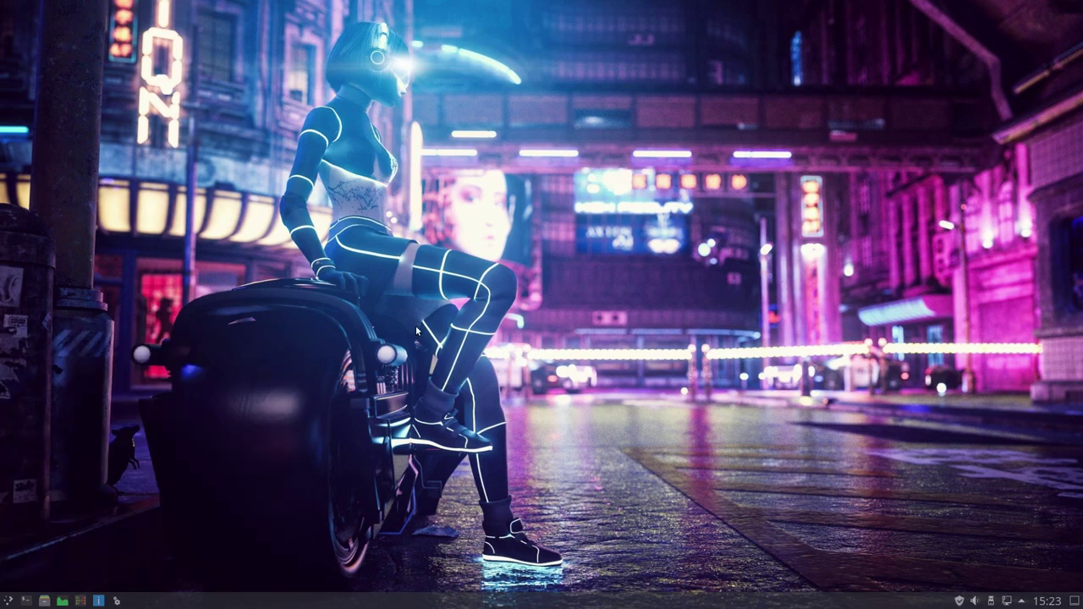
Apply image 04 as the desktop wallpaper.
left_click(630, 248)
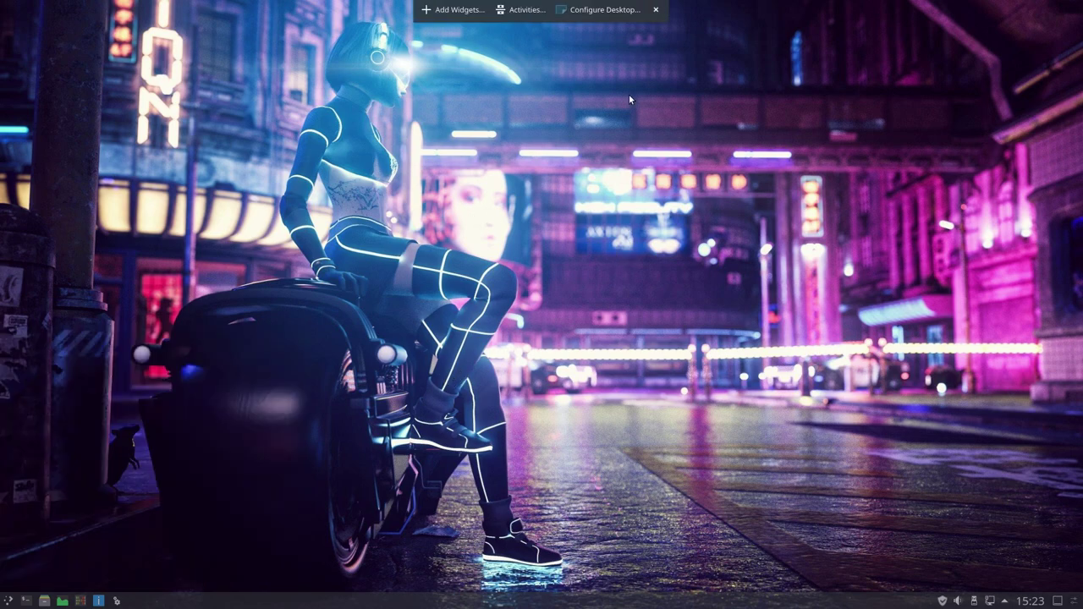
left_click(617, 8)
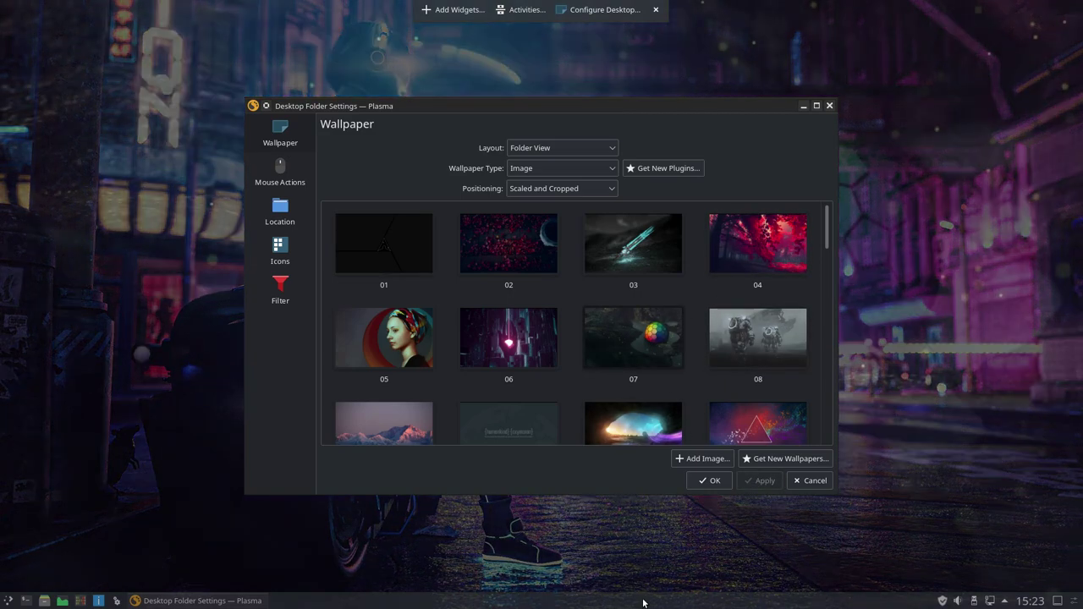
left_click(769, 239)
left_click(767, 483)
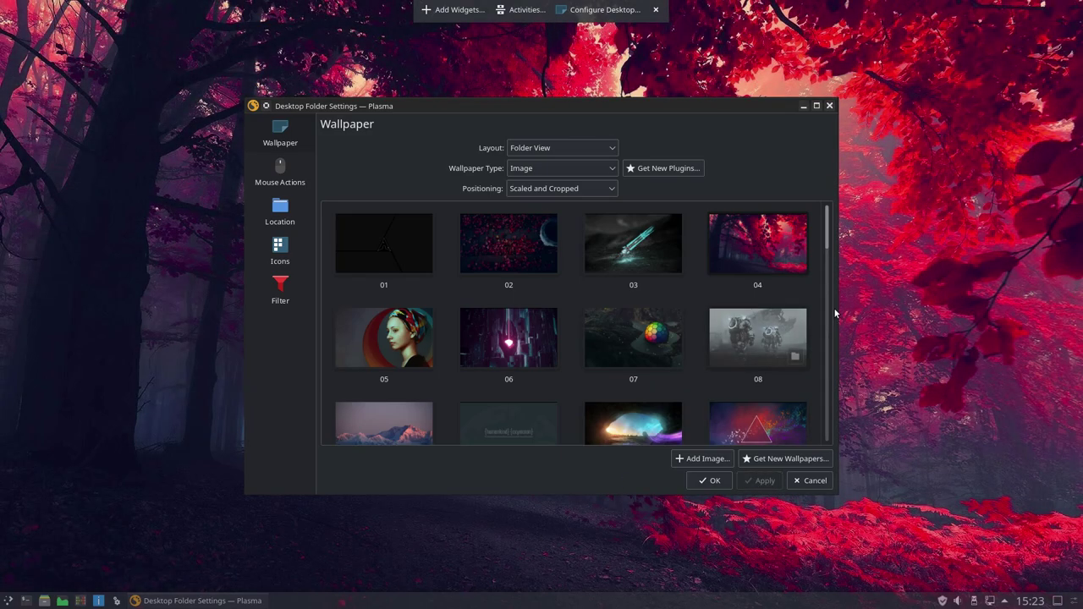
Apply image 47 as the desktop wallpaper and move the settings window slightly to expose the background.
scroll(830, 303, "down", 3)
scroll(836, 304, "down", 6)
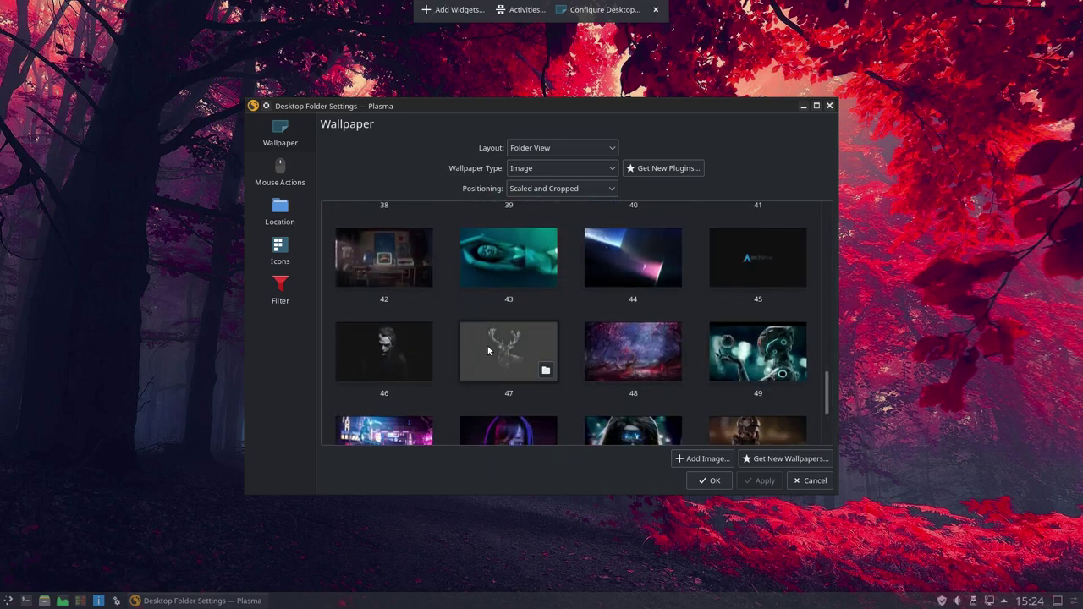
left_click(490, 349)
left_click(762, 480)
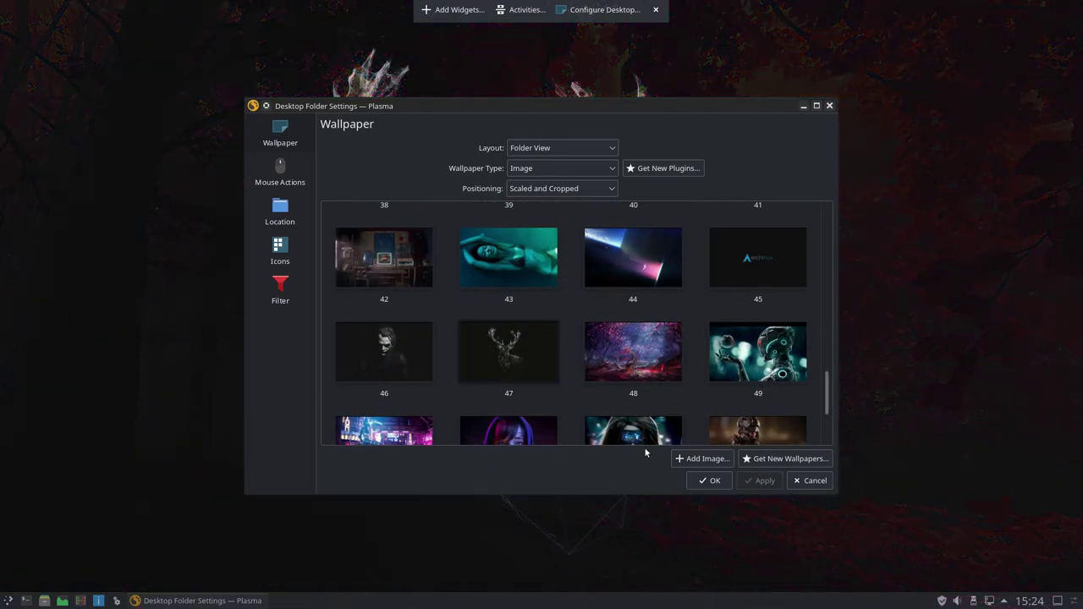
mouse_move(682, 106)
left_mouse_down()
mouse_move(256, 82)
mouse_move(712, 108)
mouse_move(692, 97)
left_mouse_up()
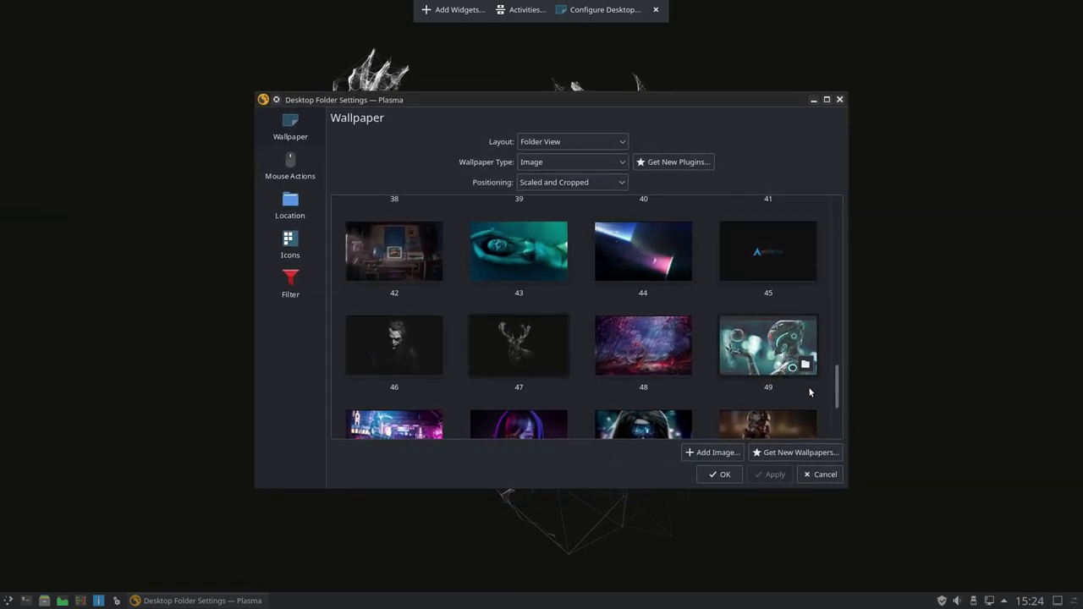
Apply image 55, near the end of the wallpaper list, as the desktop wallpaper.
left_click_drag(838, 378, 767, 410)
left_click(479, 377)
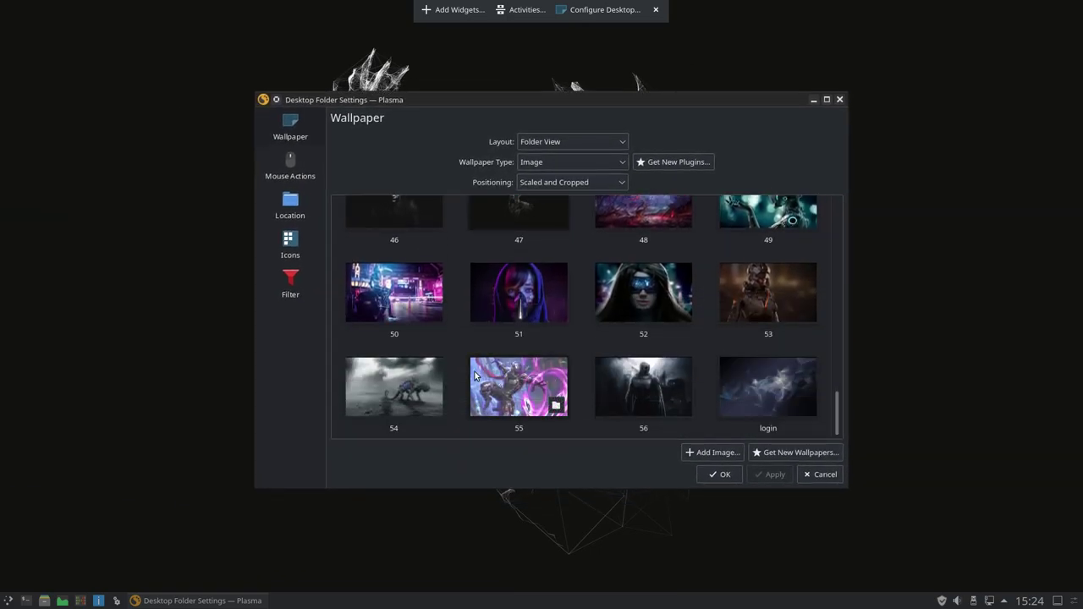
left_click(762, 472)
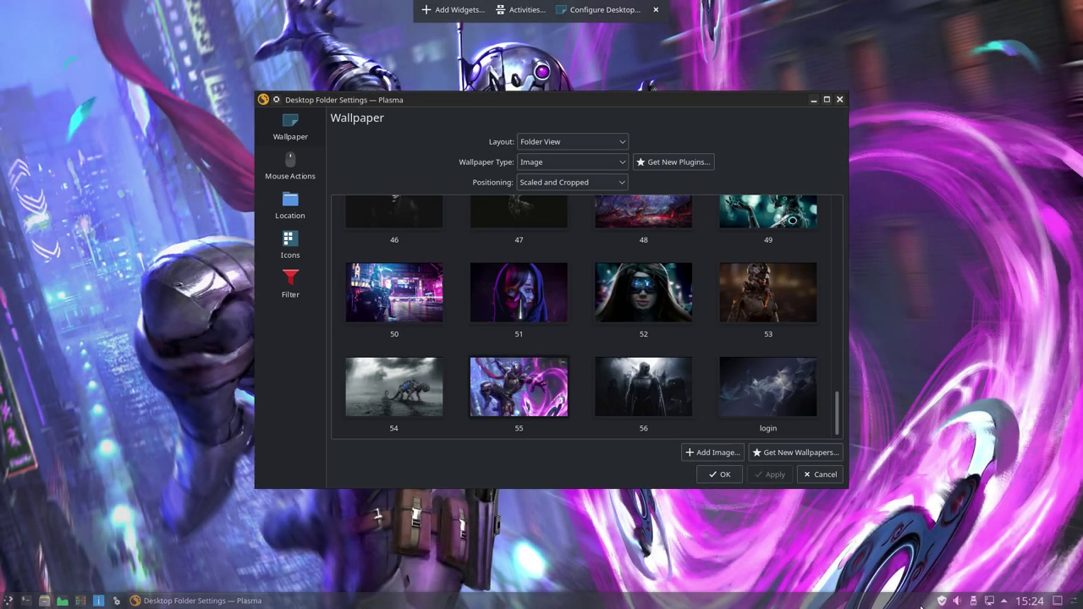
Apply image 50 as the desktop wallpaper, close the desktop settings and leave desktop edit mode.
left_click(411, 306)
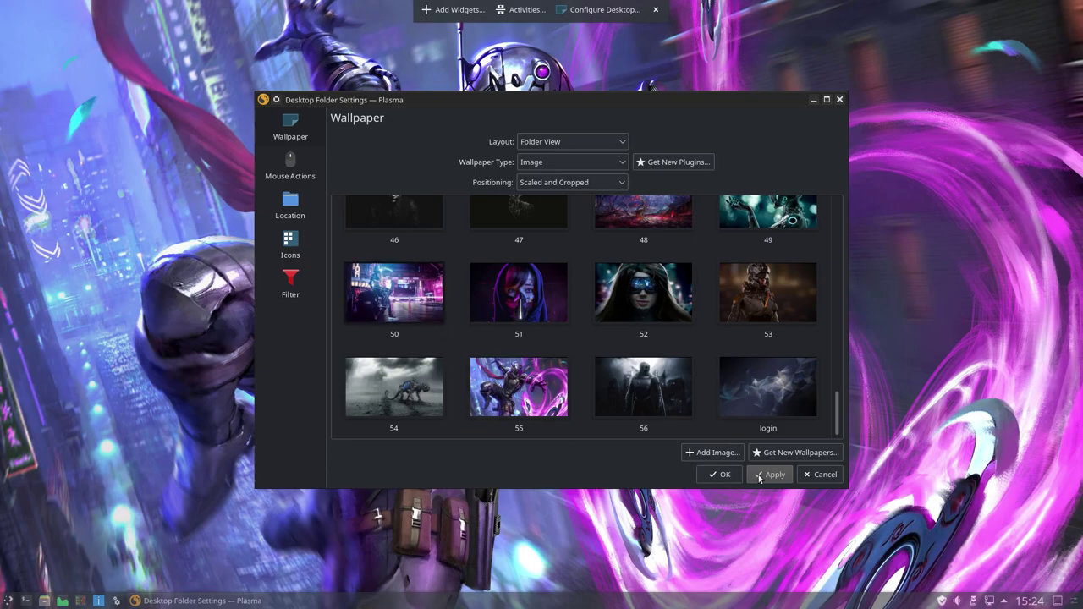
left_click(770, 474)
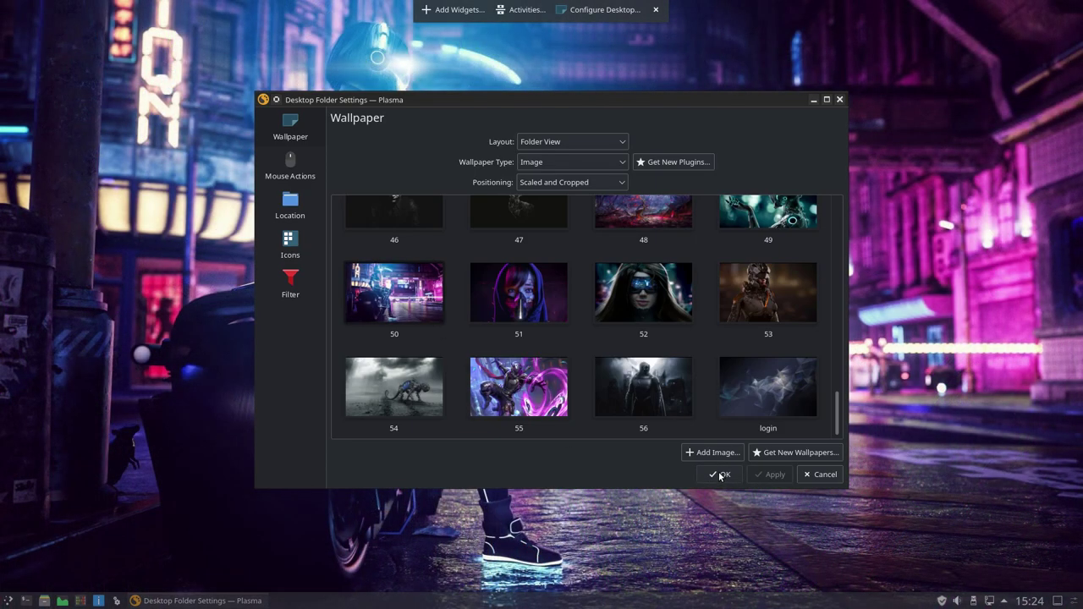
left_click(719, 474)
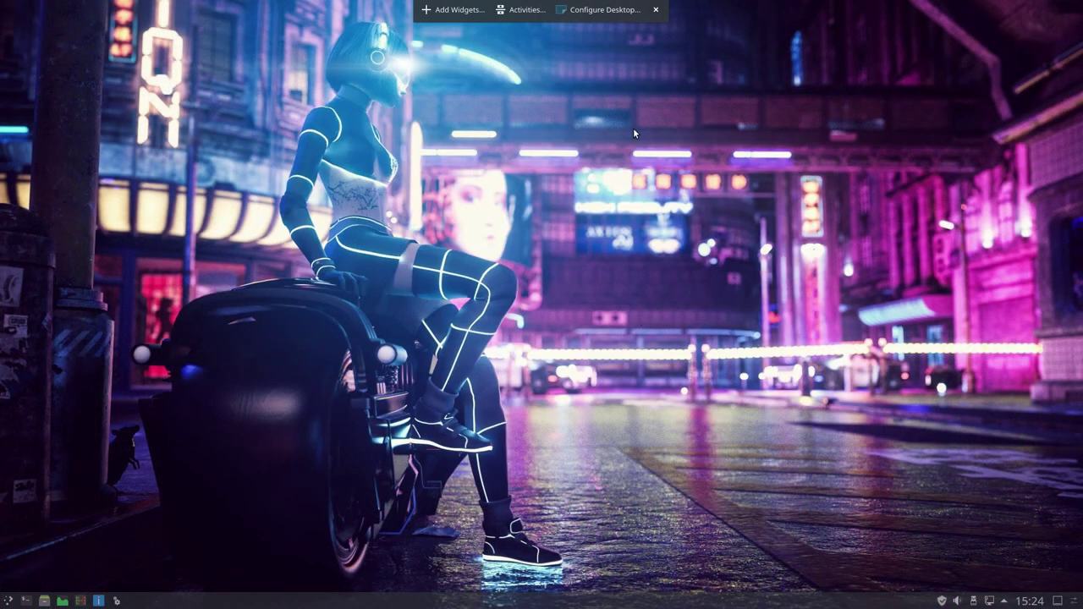
left_click(656, 9)
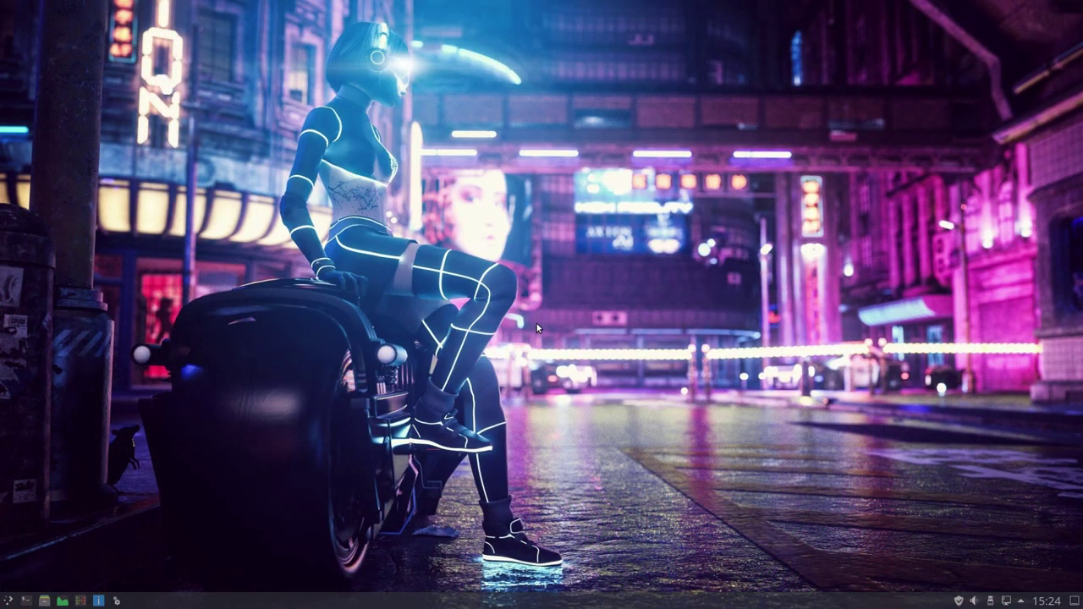